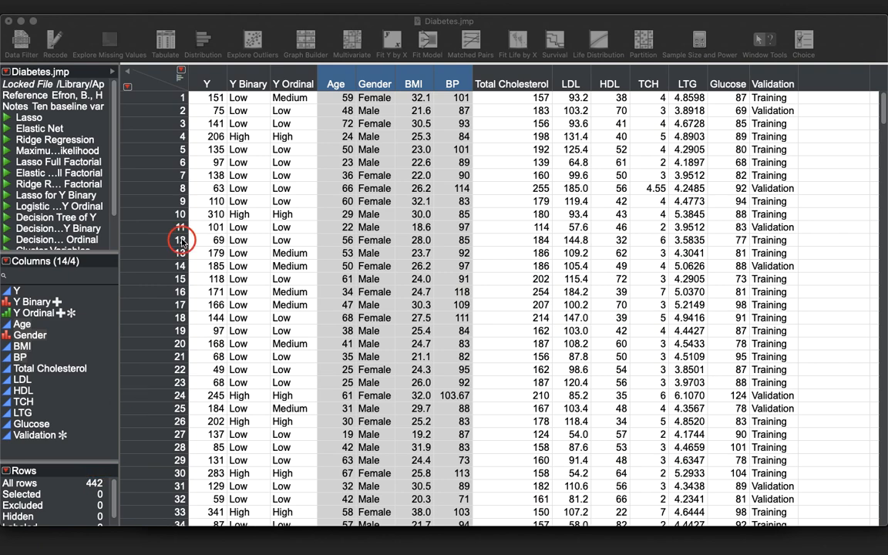
Step: Start a Fit Model analysis on the Diabetes data and assign BP as the Y response
left_click(454, 77)
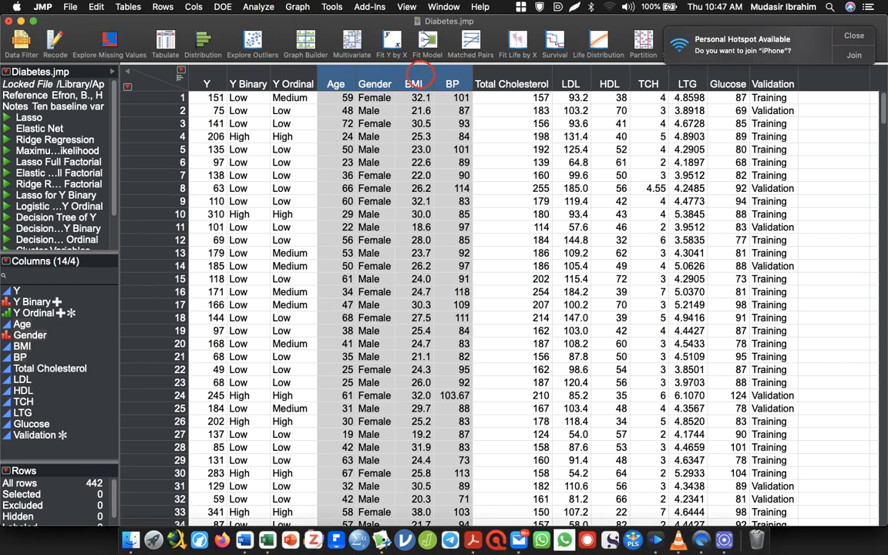
left_click(258, 7)
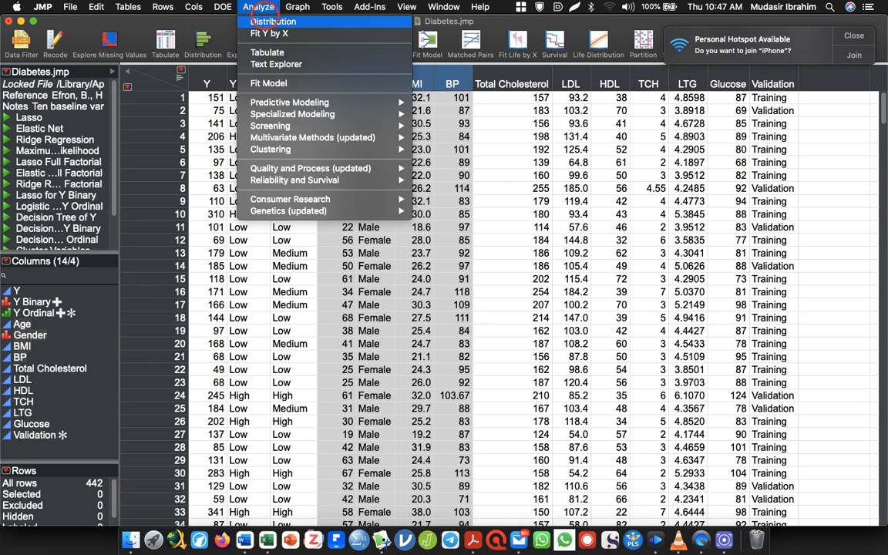
left_click(273, 83)
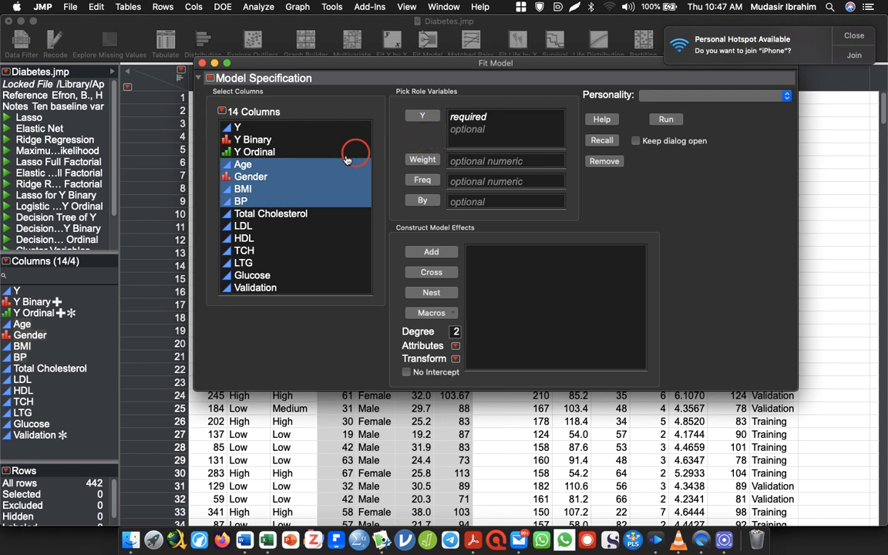
left_click(242, 202)
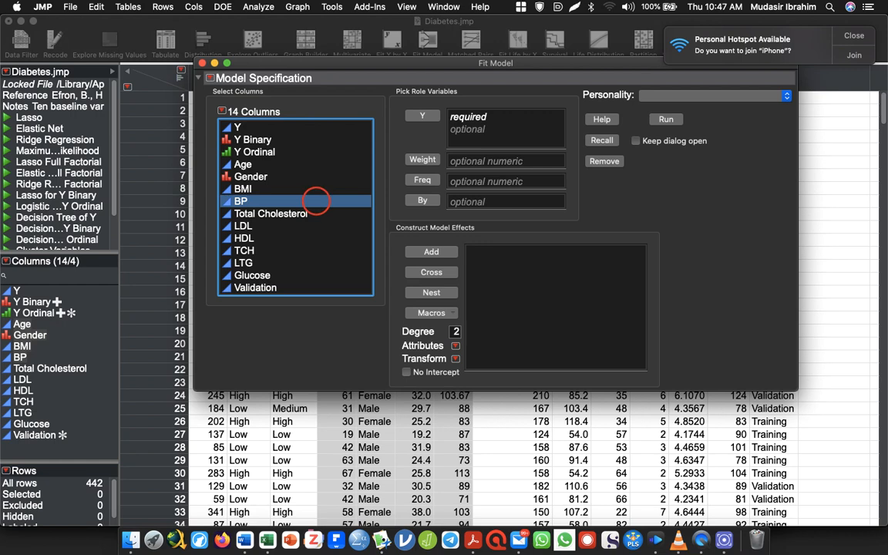
left_click(422, 116)
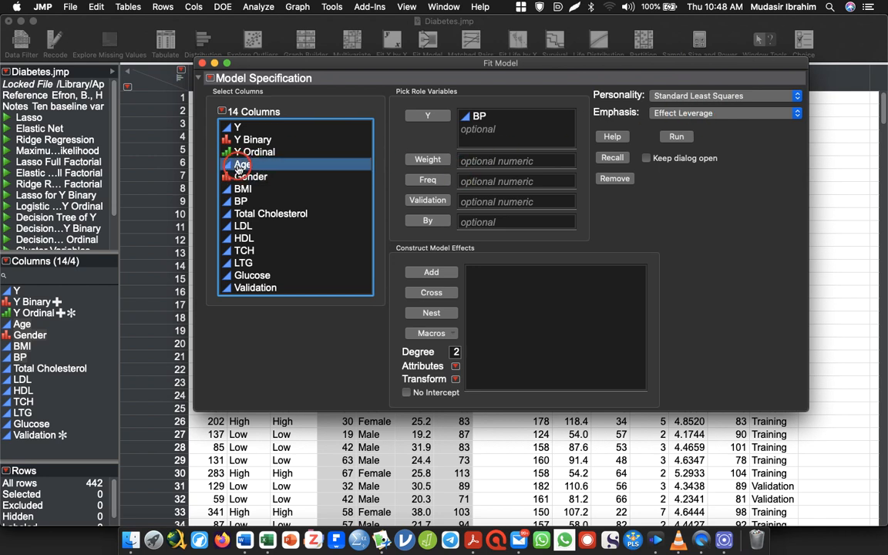
Step: Add Age, Gender and BMI as model effects and run the model with the dialog set to stay open
left_click(239, 165)
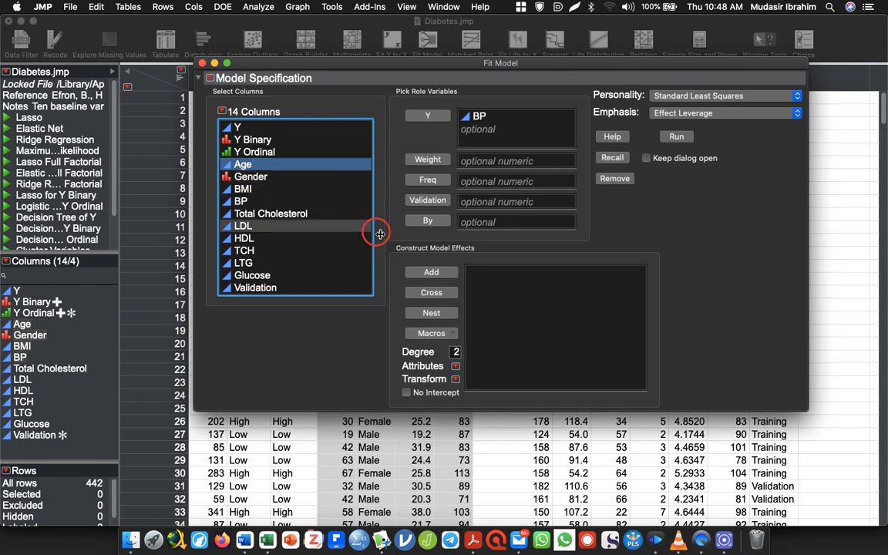
left_click(430, 272)
left_click(291, 175)
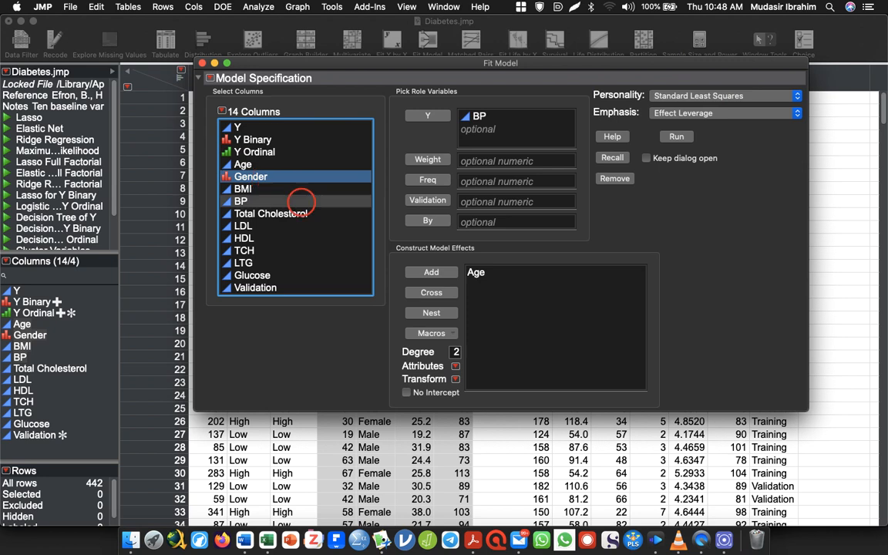
left_click(427, 275)
left_click(430, 273)
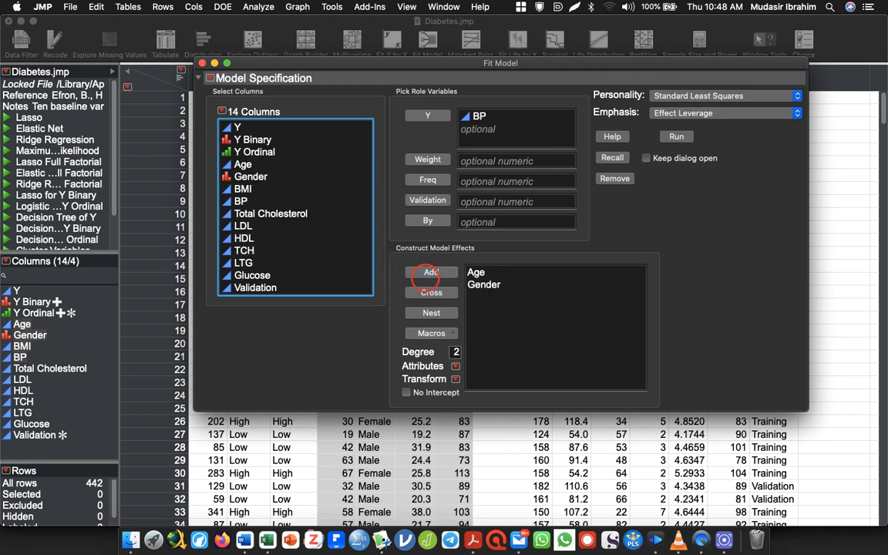
left_click(243, 189)
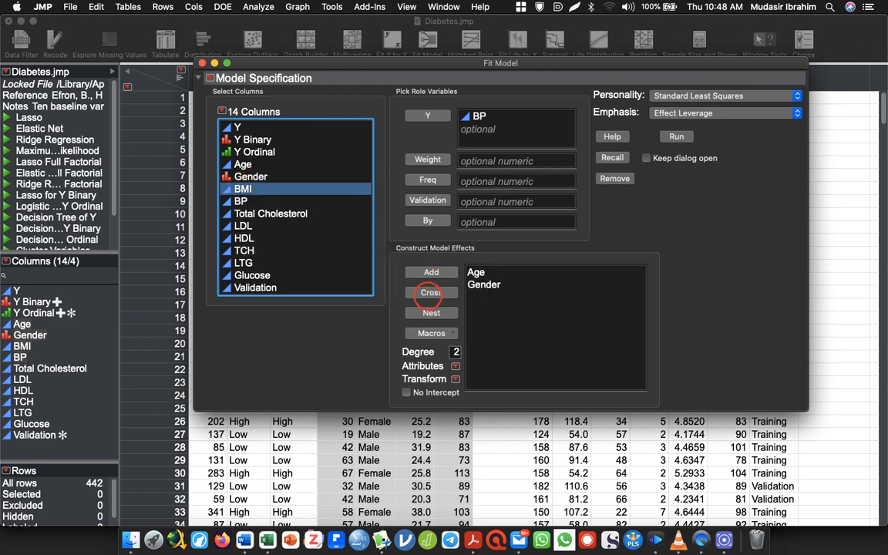
left_click(431, 273)
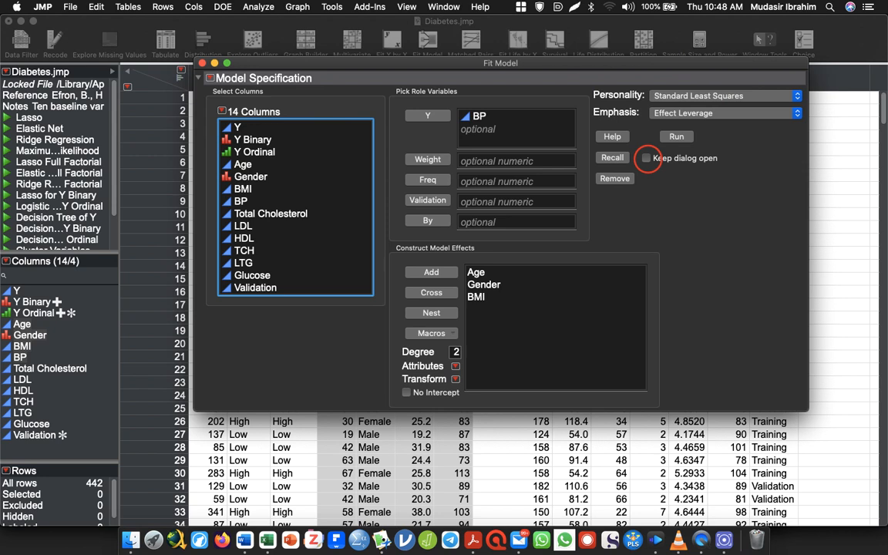
left_click(646, 158)
left_click(676, 136)
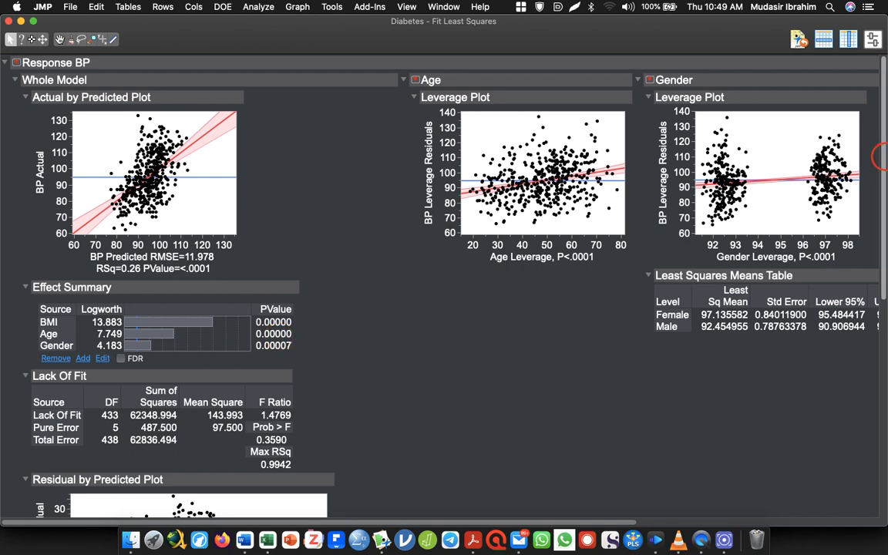
Step: Try larger sizes for the Residual by Predicted Plot, leaving it slightly narrower and taller than its default size
scroll(883, 159, "down", 2)
scroll(444, 293, "down", 10)
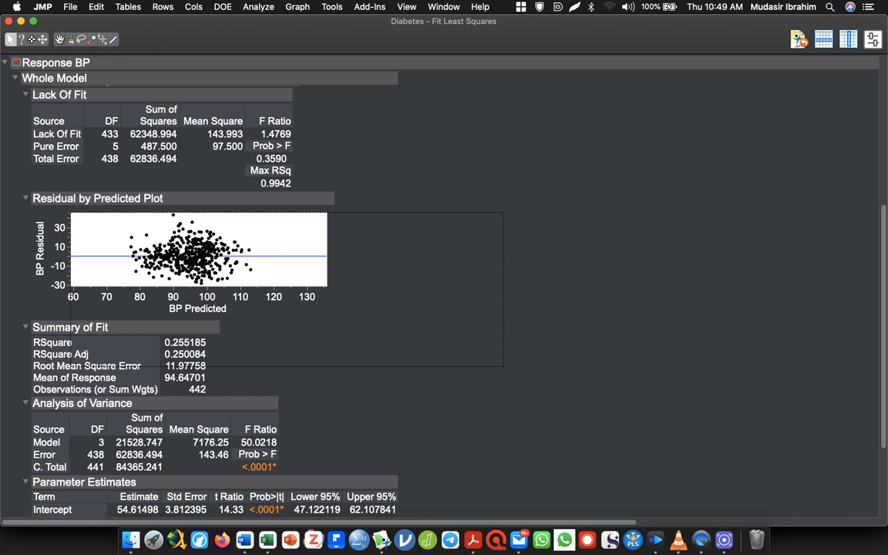
left_click_drag(325, 283, 502, 365)
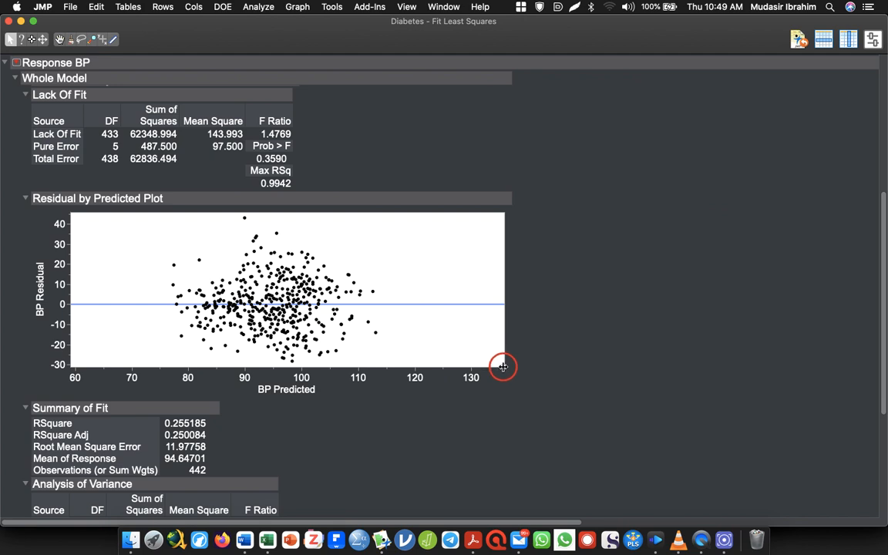
left_click_drag(499, 365, 675, 403)
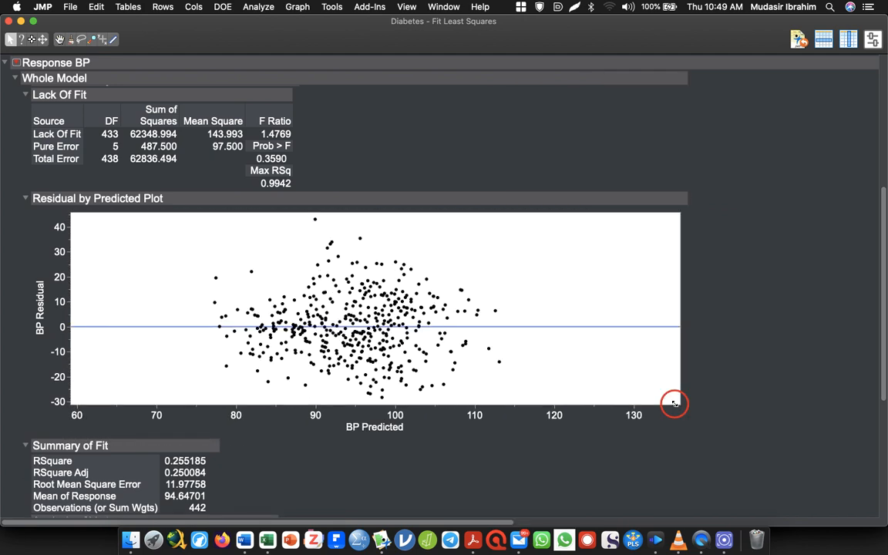
left_click_drag(675, 402, 275, 312)
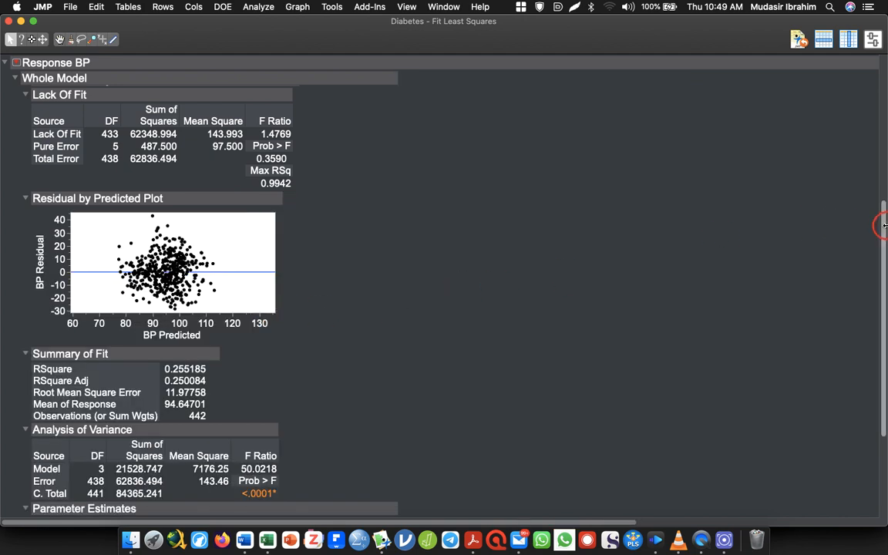
Step: Turn off the Indicator Parameterization Estimates in the Response BP report
left_click_drag(883, 226, 883, 306)
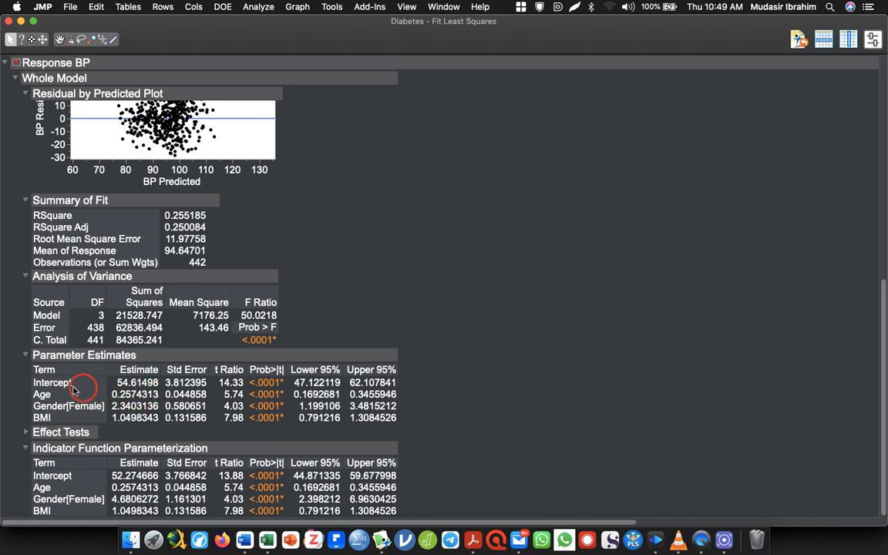
left_click(16, 64)
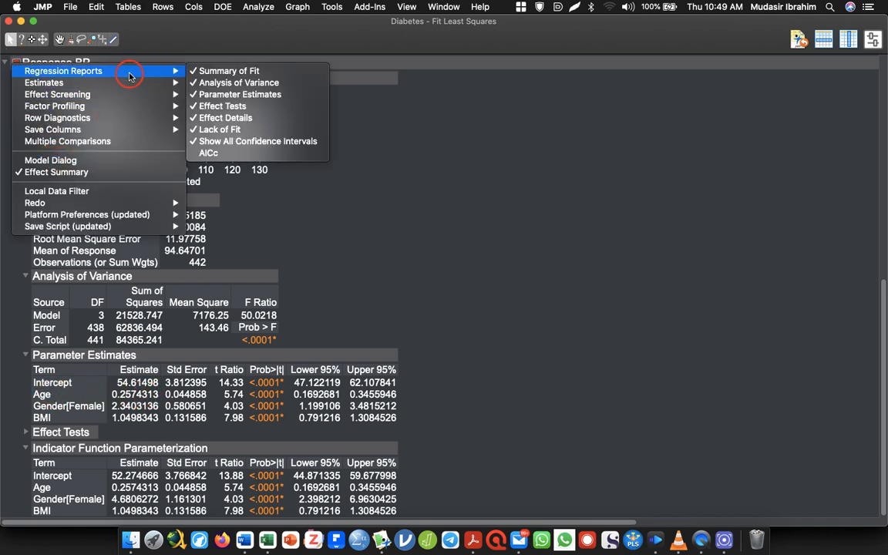
mouse_move(131, 83)
left_click(218, 117)
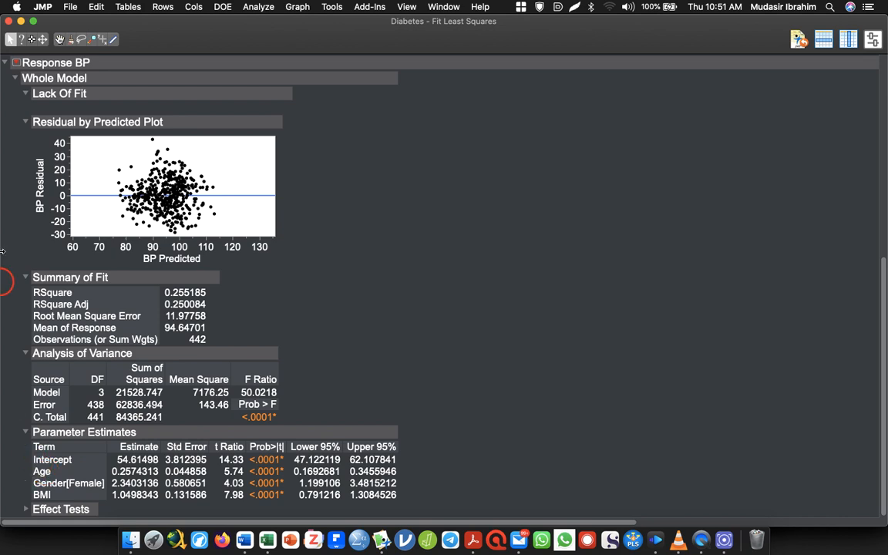
Step: Display the Indicator Parameterization Estimates in the Response BP report and bring that table into view
left_click(17, 63)
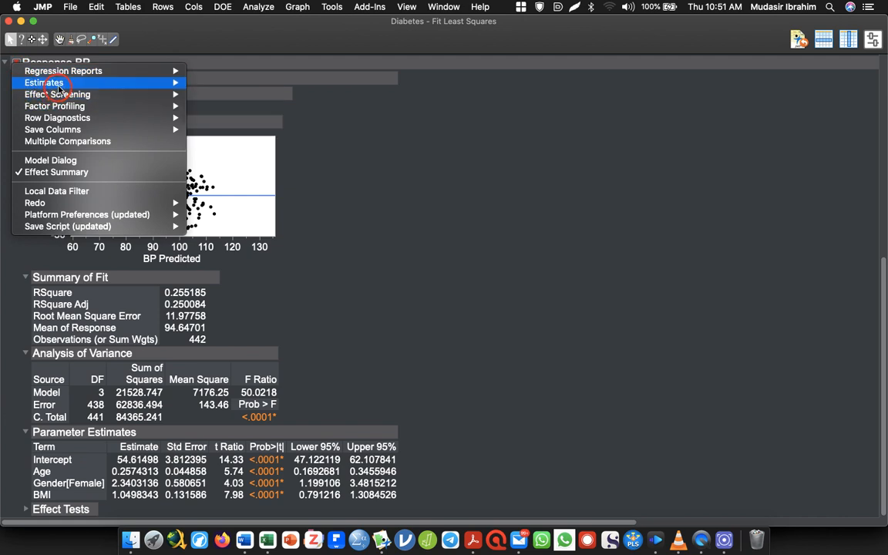
left_click(129, 84)
left_click(249, 117)
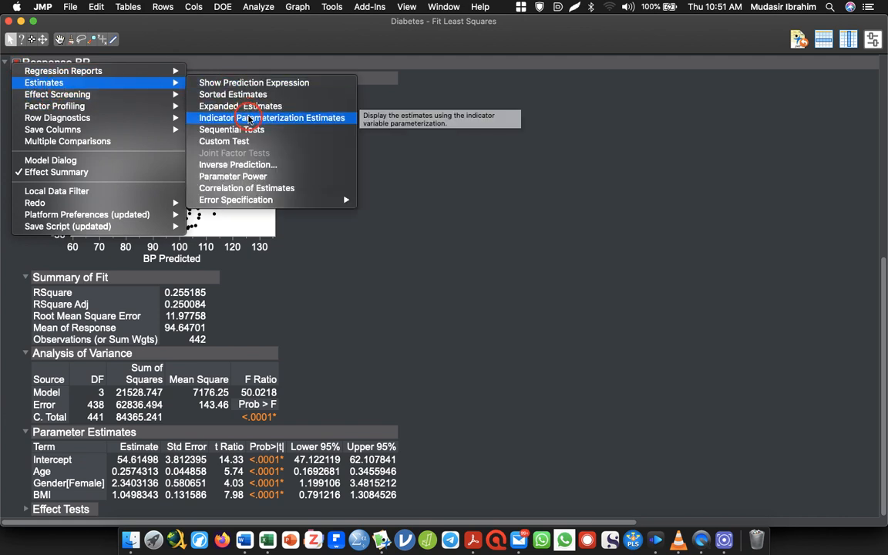
left_click(249, 118)
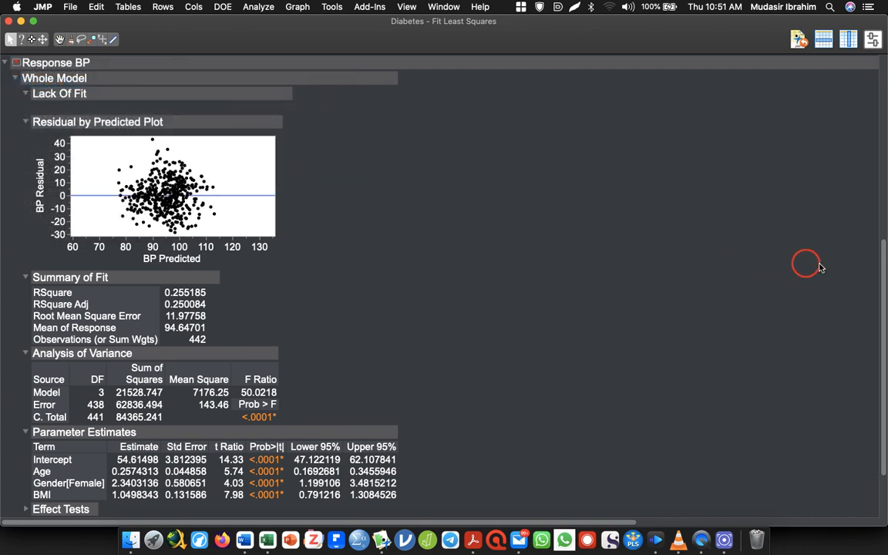
left_click_drag(883, 259, 883, 300)
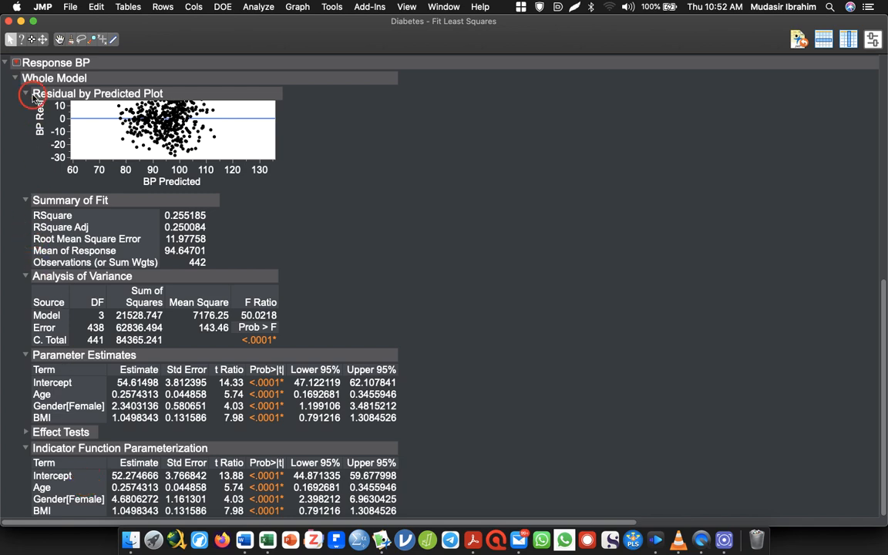
Step: Return to the Diabetes data table and move Male ahead of Female in the Gender column's Value Order property
left_click(9, 21)
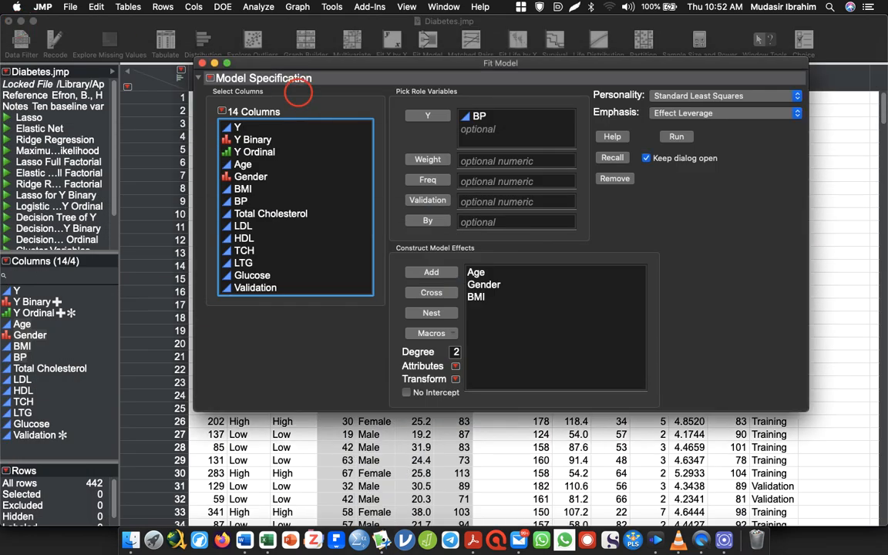
left_click(202, 63)
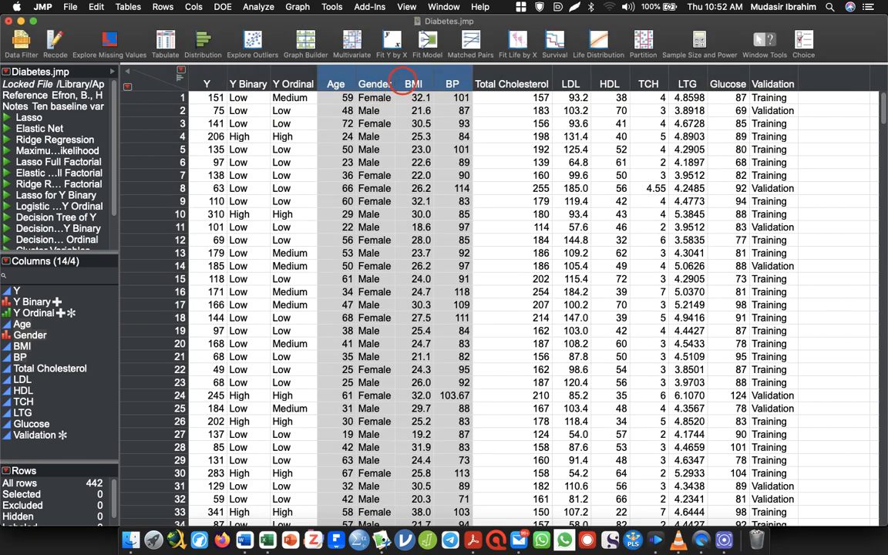
left_click(385, 79)
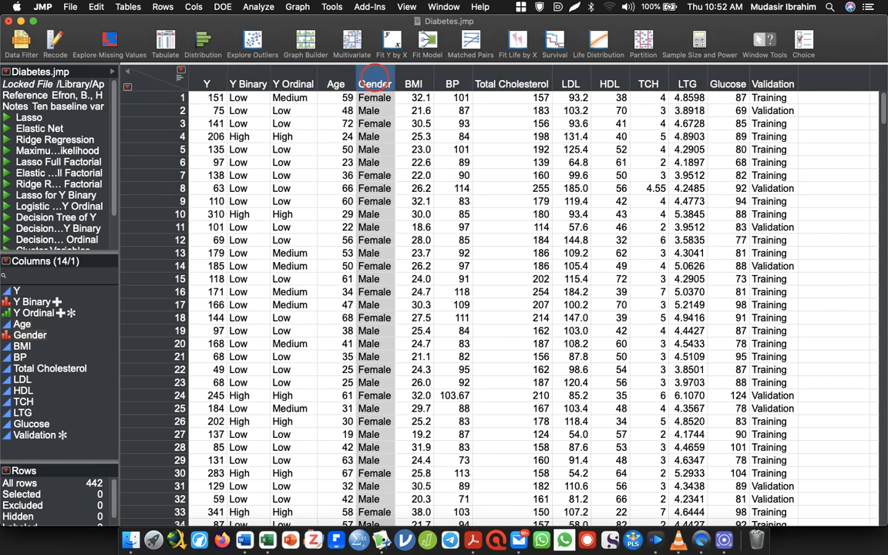
right_click(374, 80)
mouse_move(445, 108)
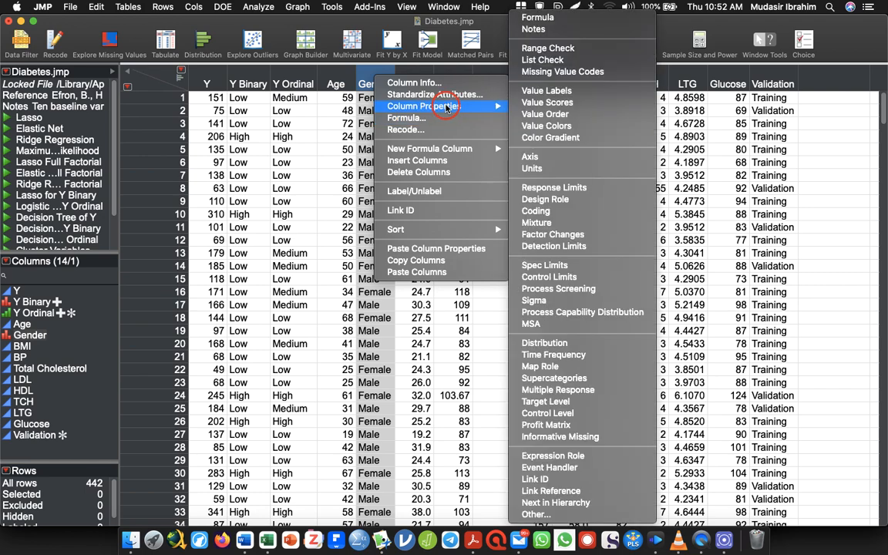
left_click(563, 121)
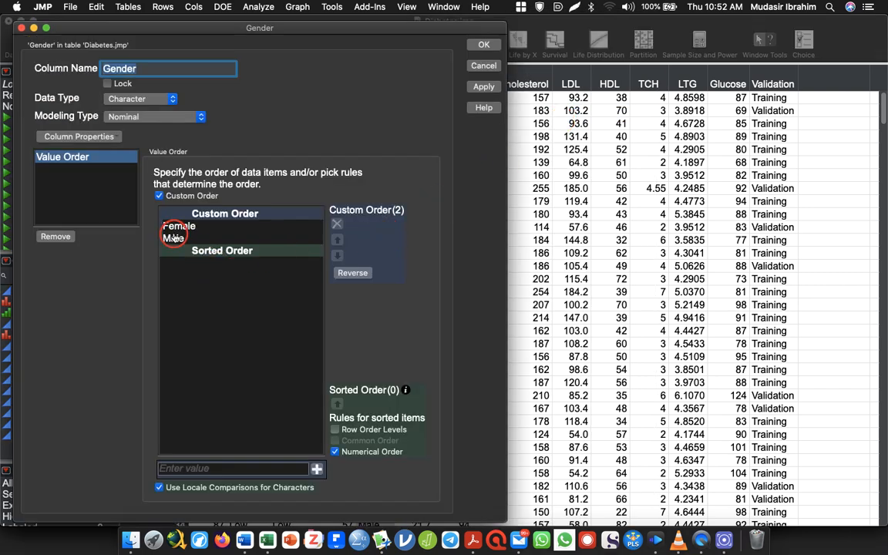
left_click(177, 226)
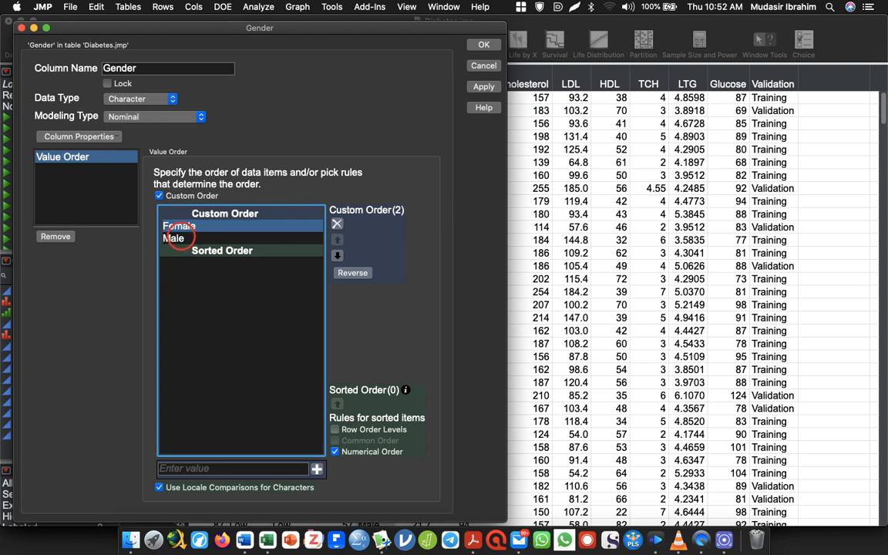
left_click(174, 238)
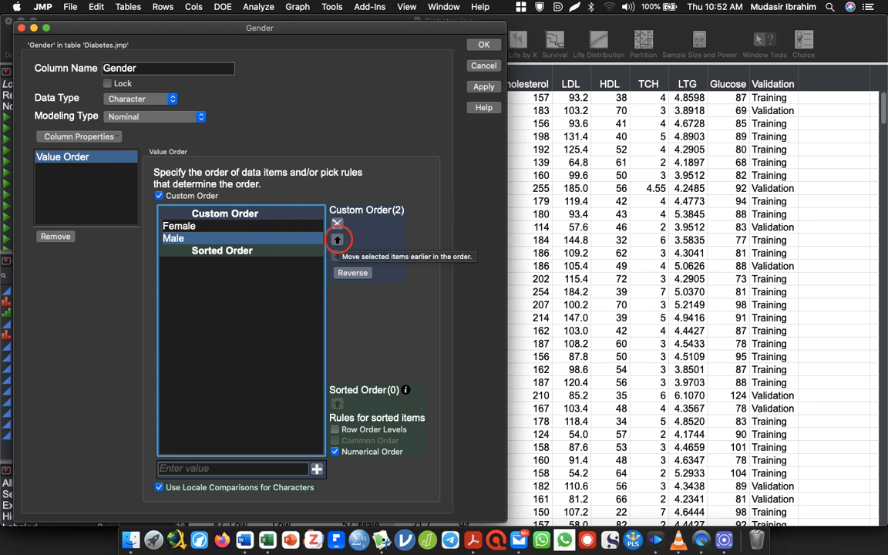
left_click(338, 239)
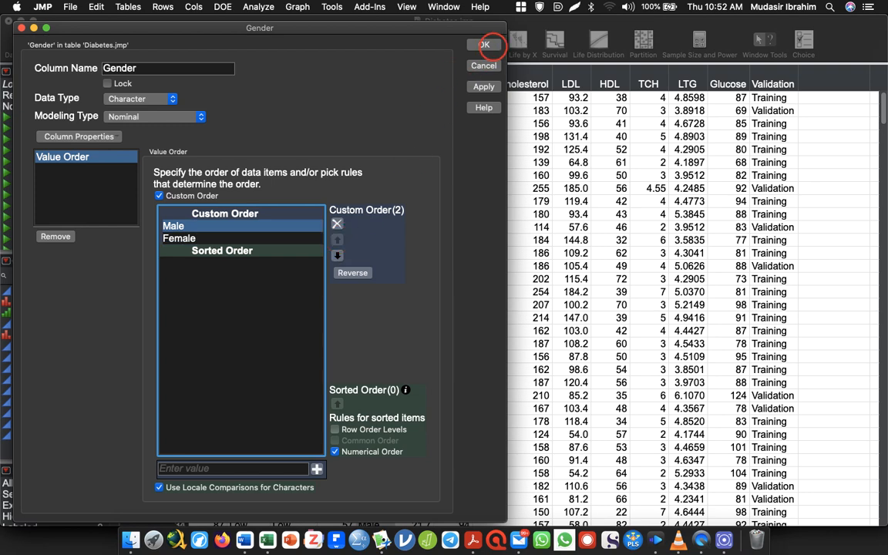
left_click(483, 45)
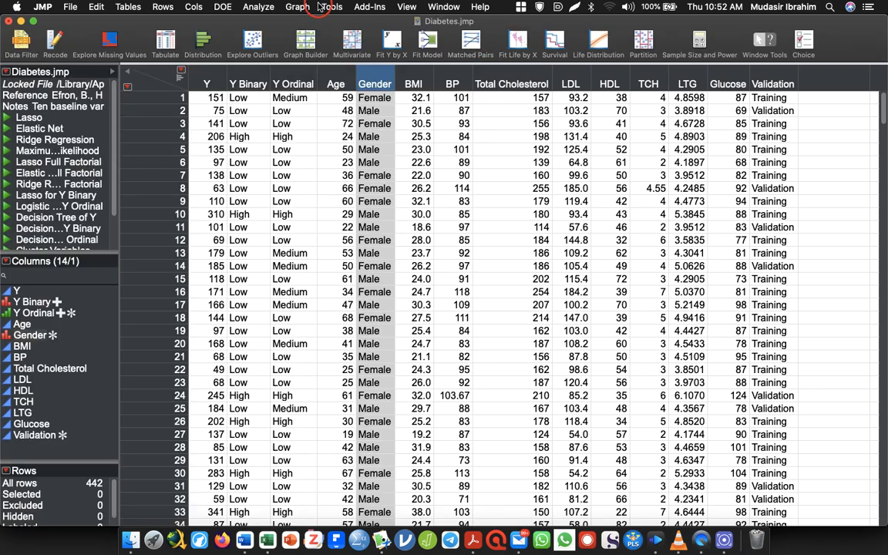
Step: Switch back to the Fit Least Squares report and redo the analysis with the new Gender value order
key("super+Tab")
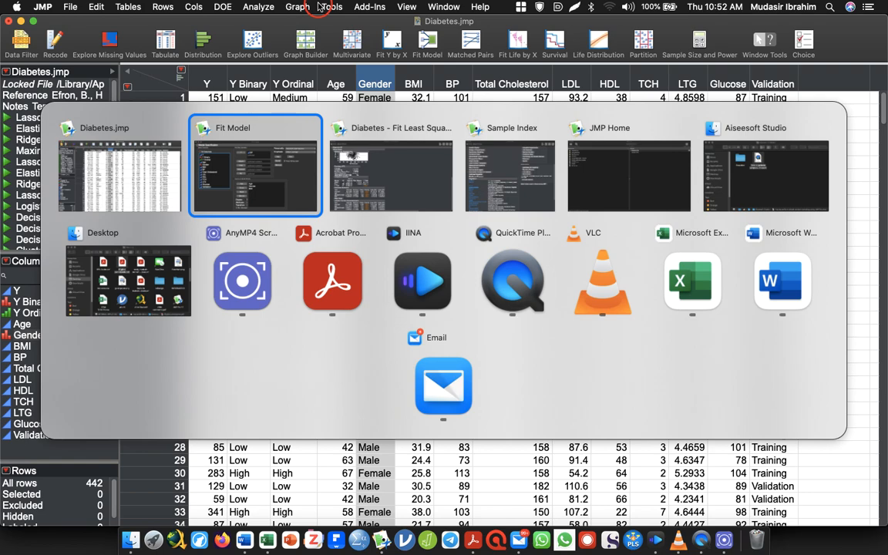
key("super+Tab")
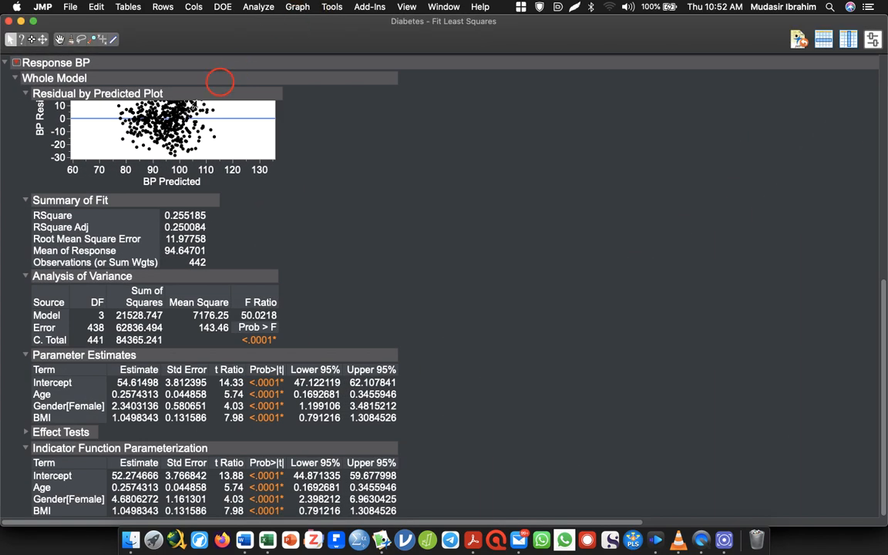
left_click(17, 63)
mouse_move(80, 206)
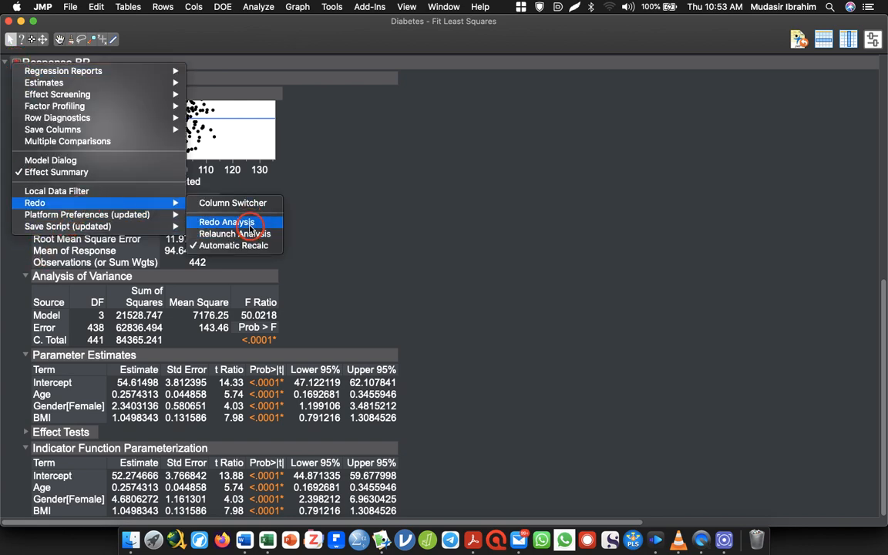
left_click(249, 223)
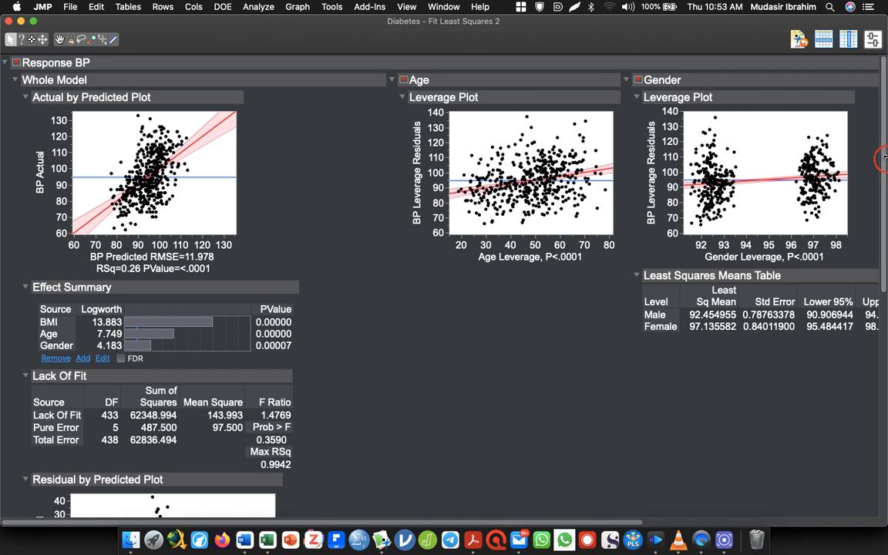
Step: Review the Indicator Function Parameterization table in the redone report, and close both Fit Least Squares reports
scroll(880, 158, "down", 10)
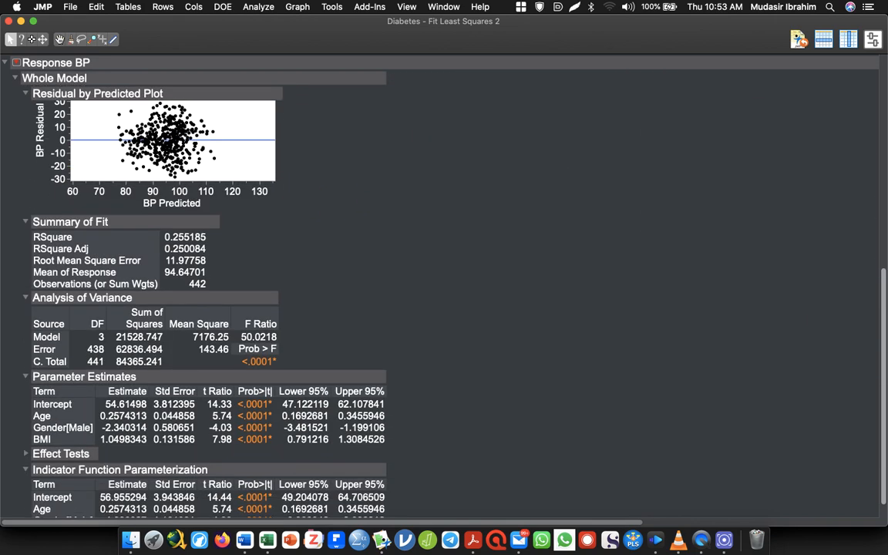
left_click_drag(882, 370, 883, 382)
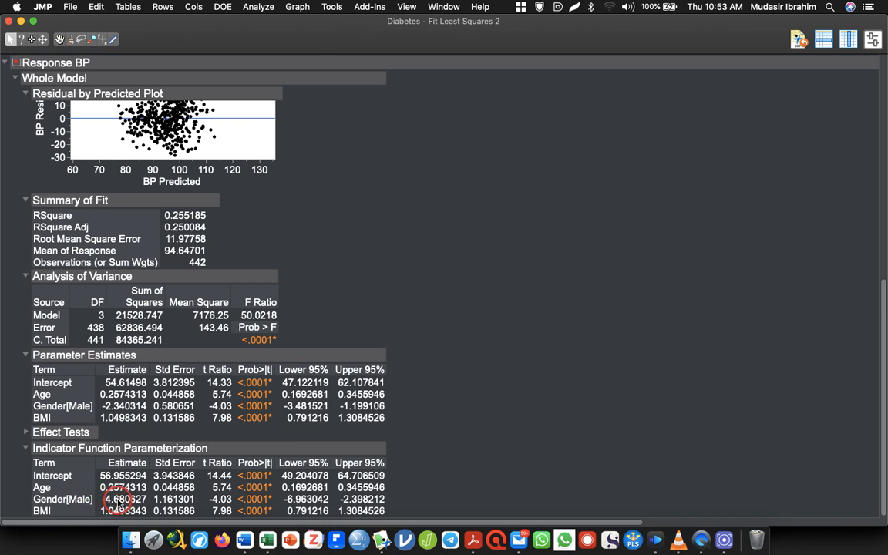
left_click(9, 21)
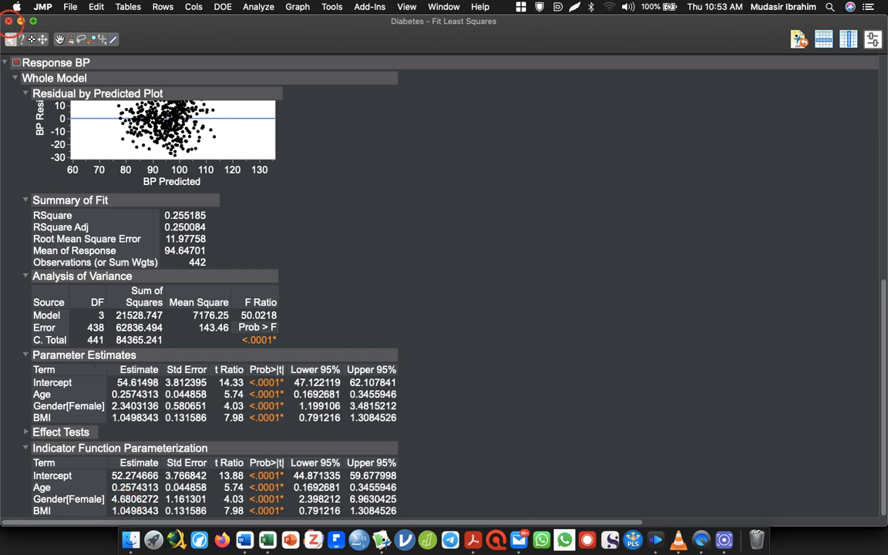
left_click(9, 21)
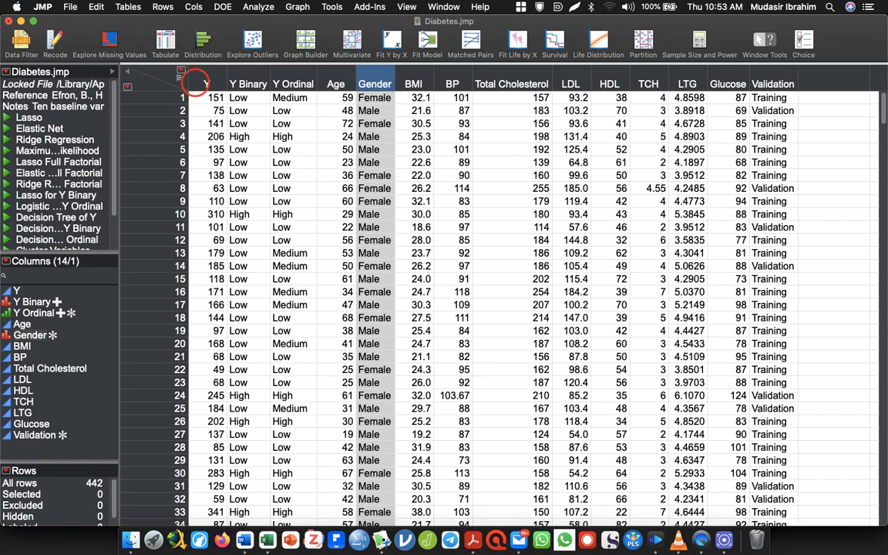
Step: Refit BP on Age, Gender and BMI by recalling the previous Fit Model specification, and show the new report's parameter estimates
left_click(428, 41)
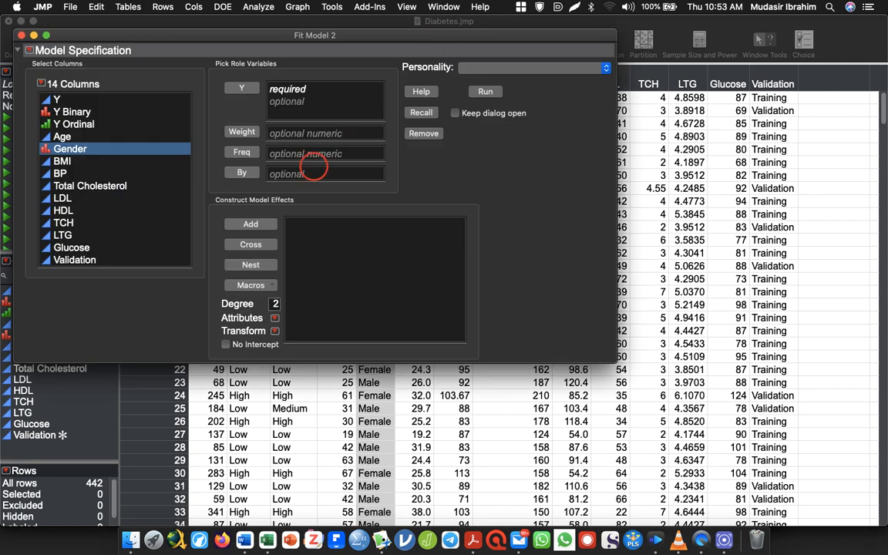
left_click(421, 113)
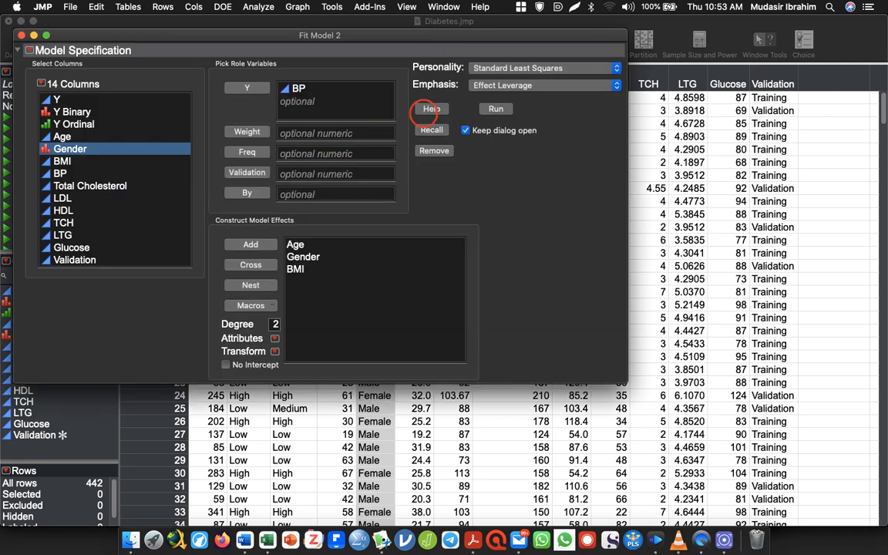
left_click(494, 109)
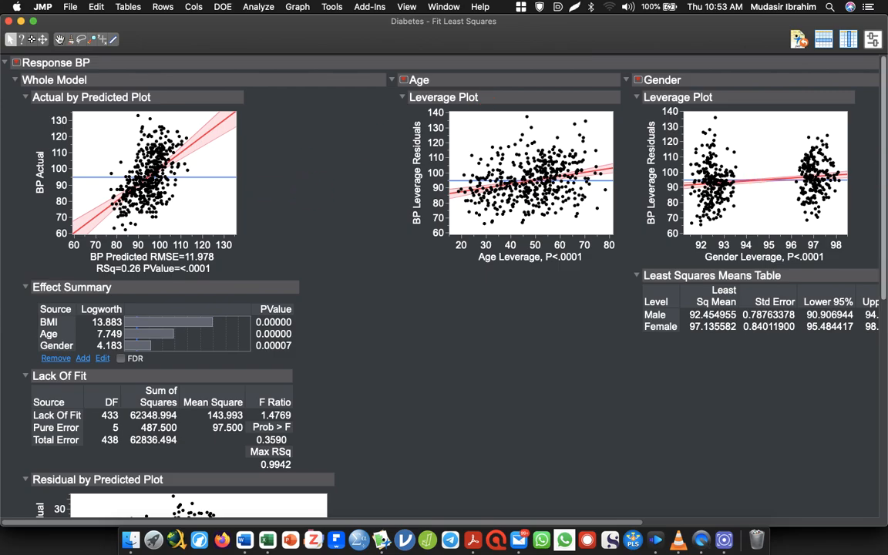
scroll(444, 285, "down", 10)
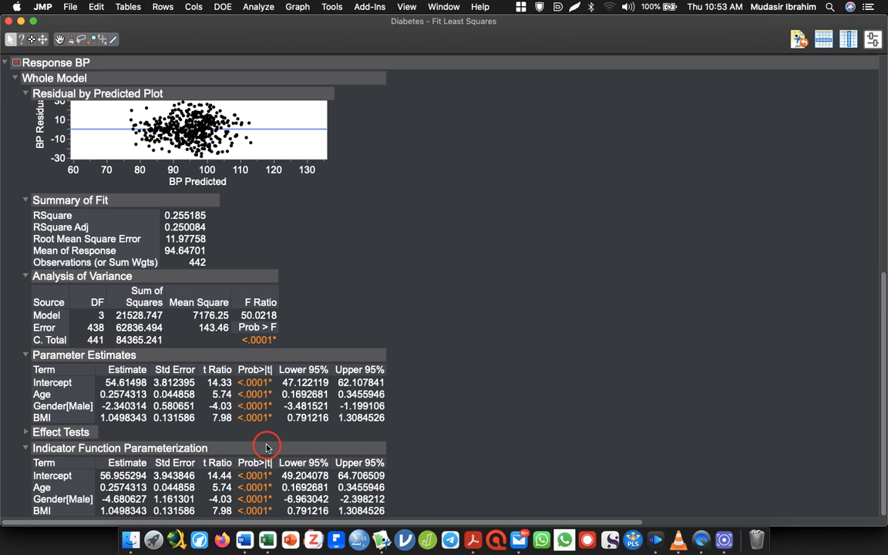
left_click(17, 63)
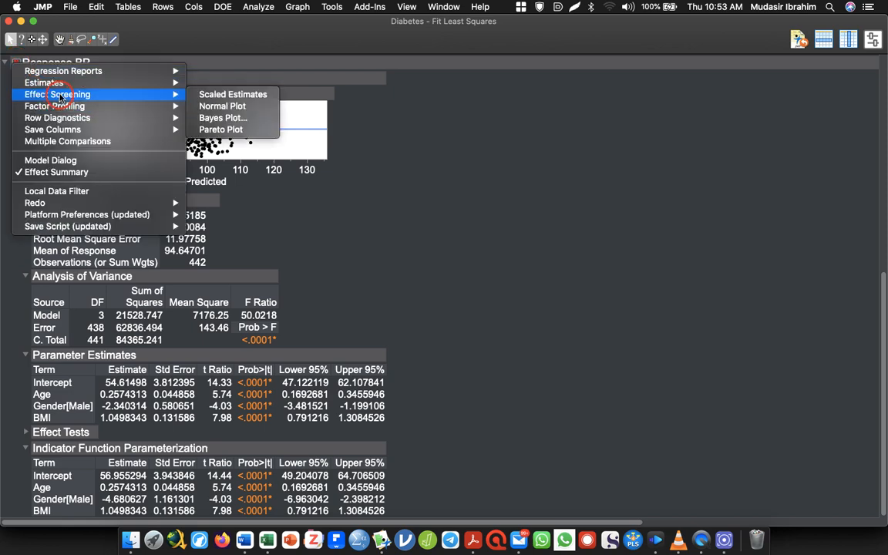
mouse_move(84, 86)
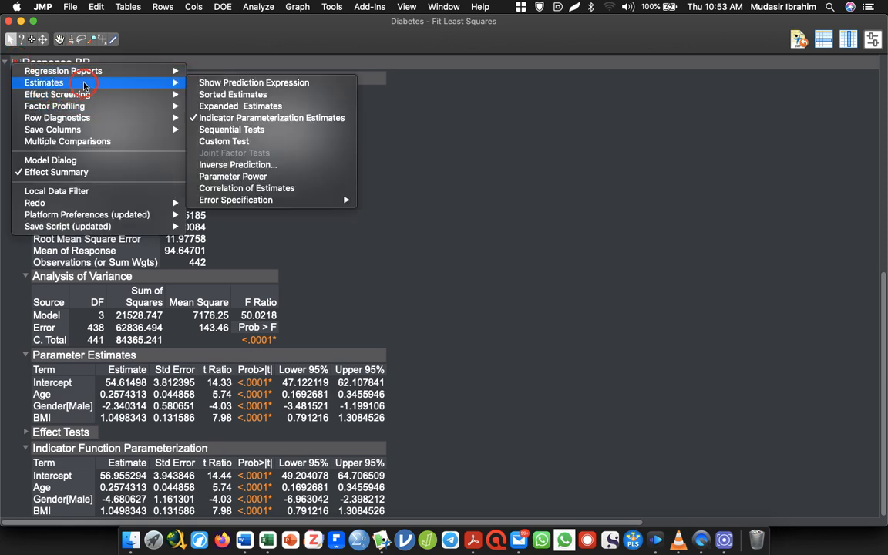
left_click(441, 459)
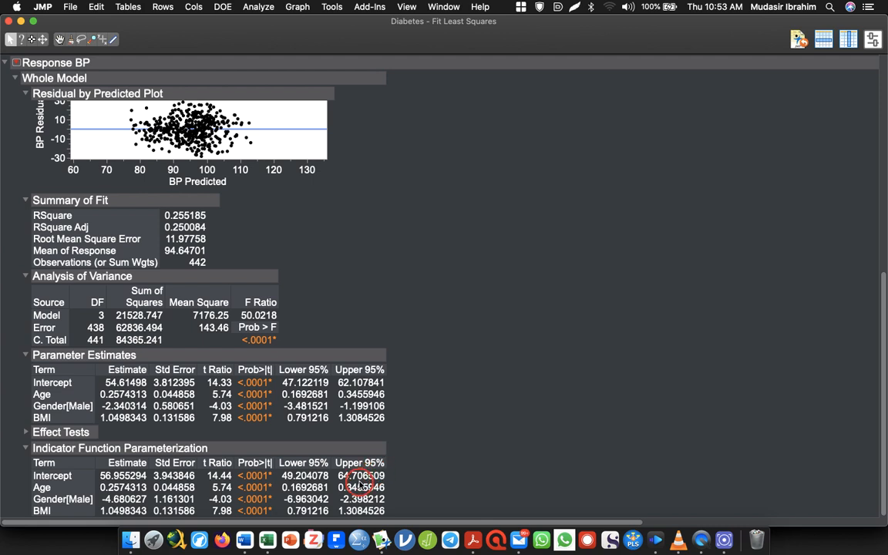
right_click(360, 484)
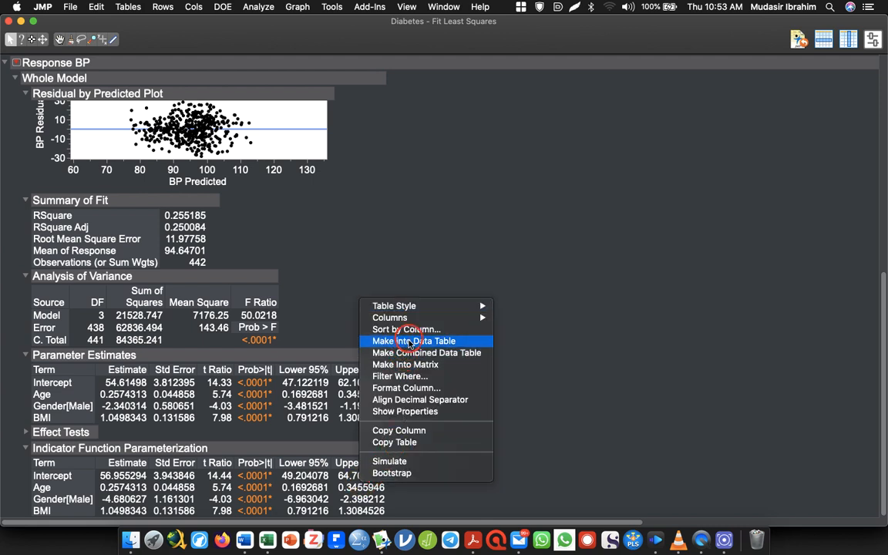
mouse_move(424, 318)
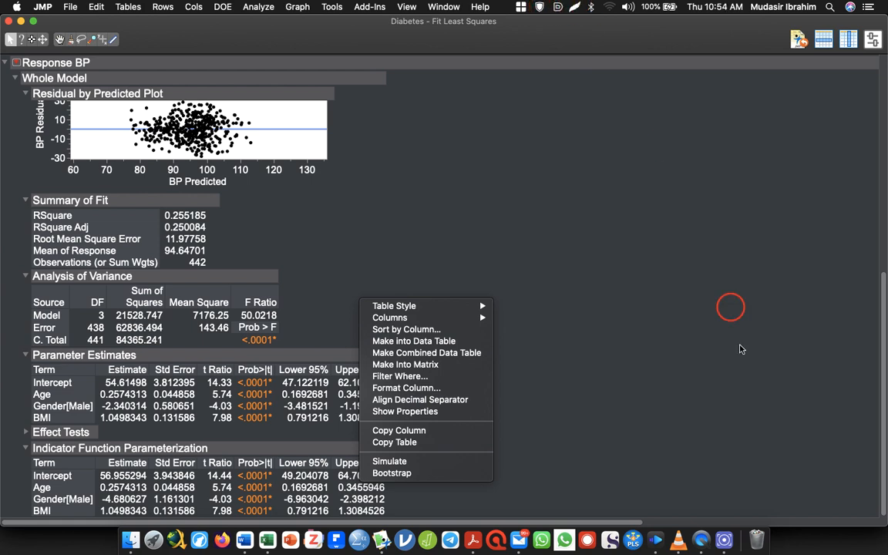
left_click(297, 402)
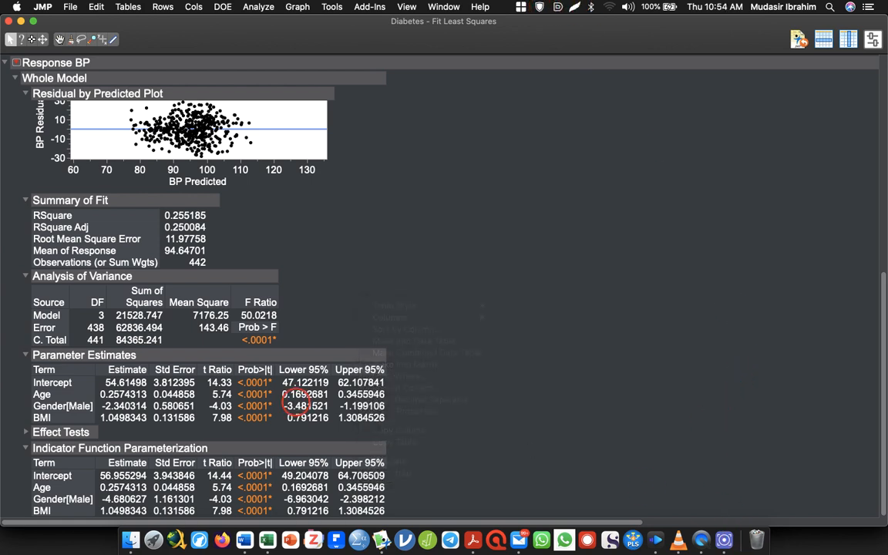
Step: Add the VIF column to the Parameter Estimates table
right_click(297, 403)
mouse_move(362, 417)
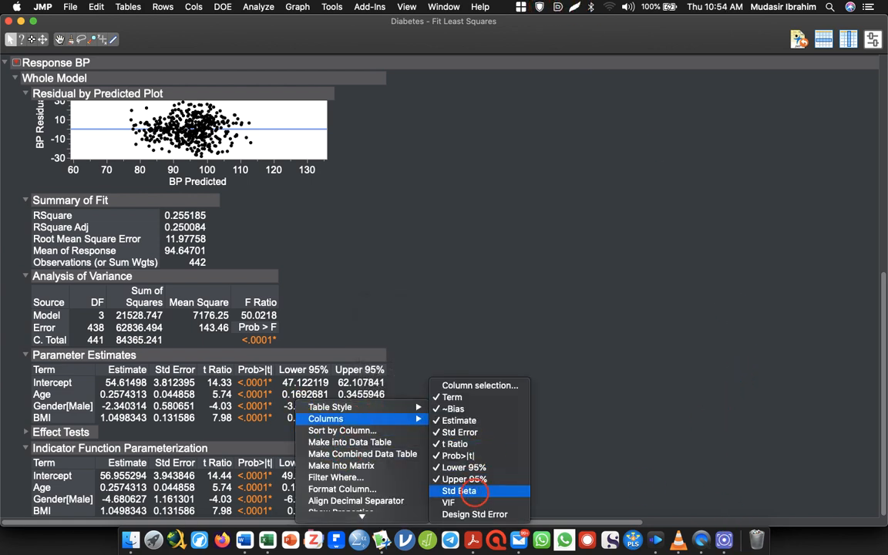
left_click(475, 500)
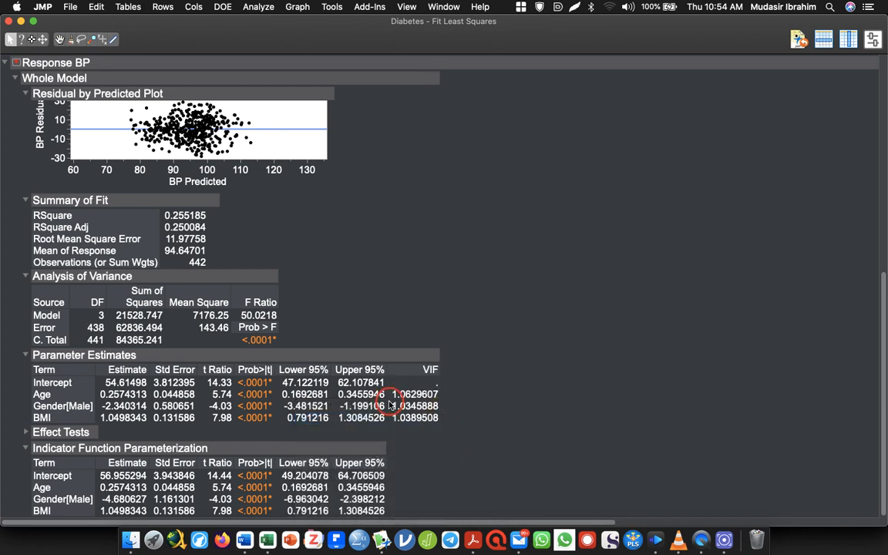
left_click(723, 538)
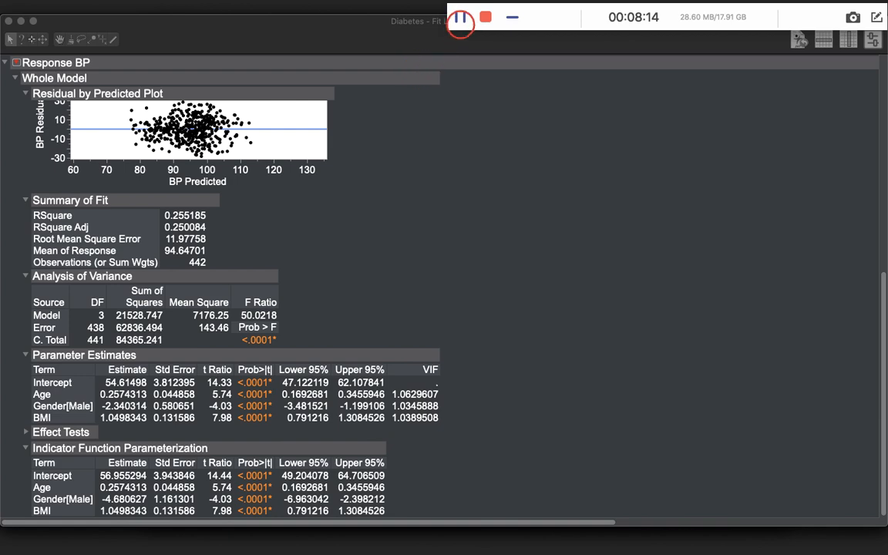